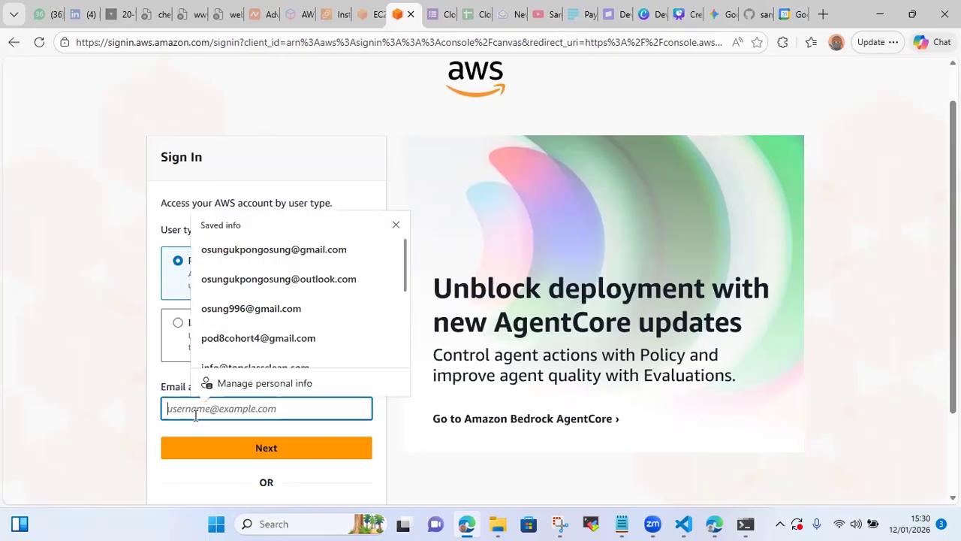
Sign in to the root account with the saved e-mail and password plus the MFA code.
scroll(271, 292, "up", 1)
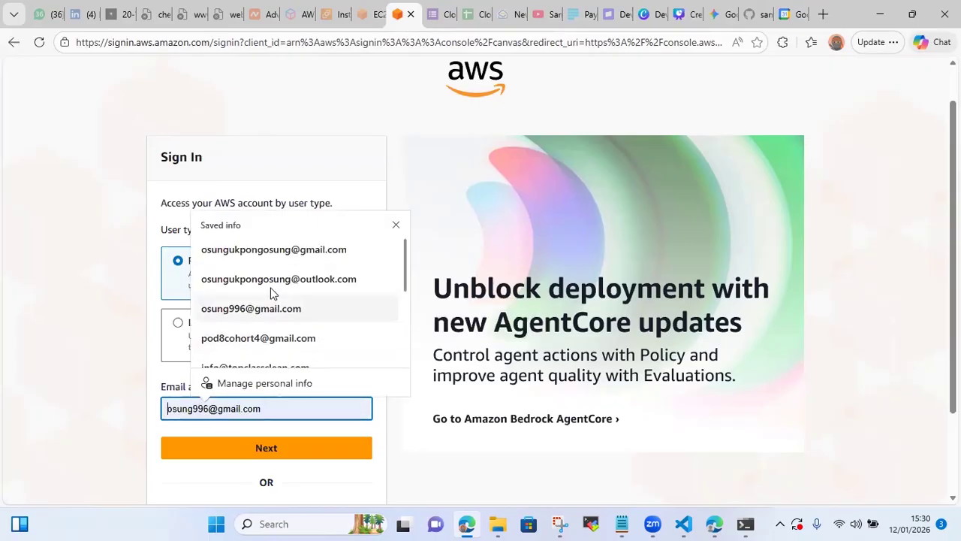
left_click(274, 255)
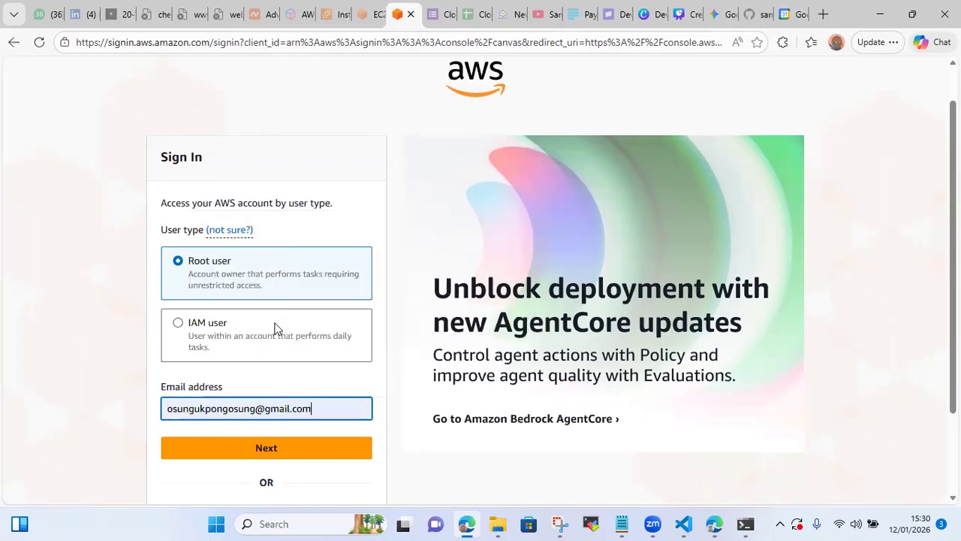
left_click(262, 458)
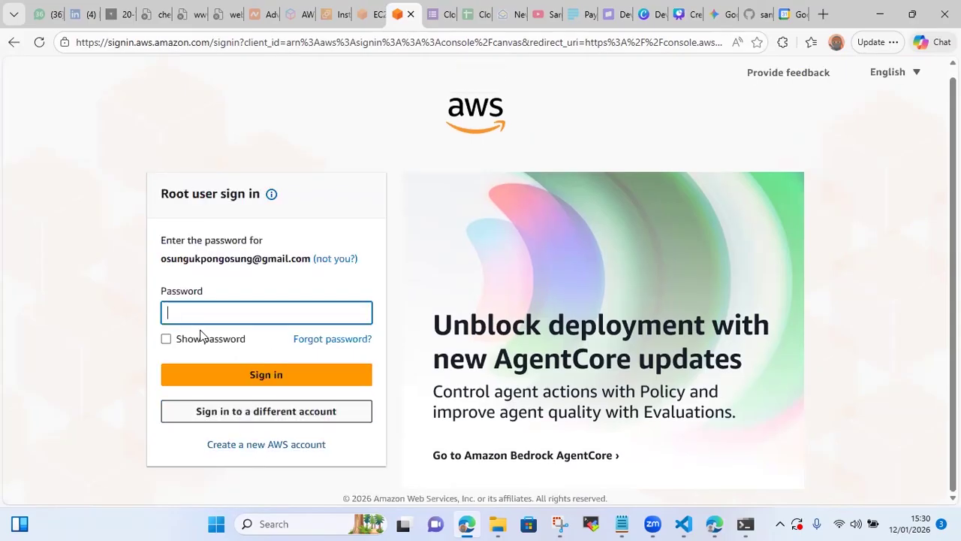
left_click(198, 312)
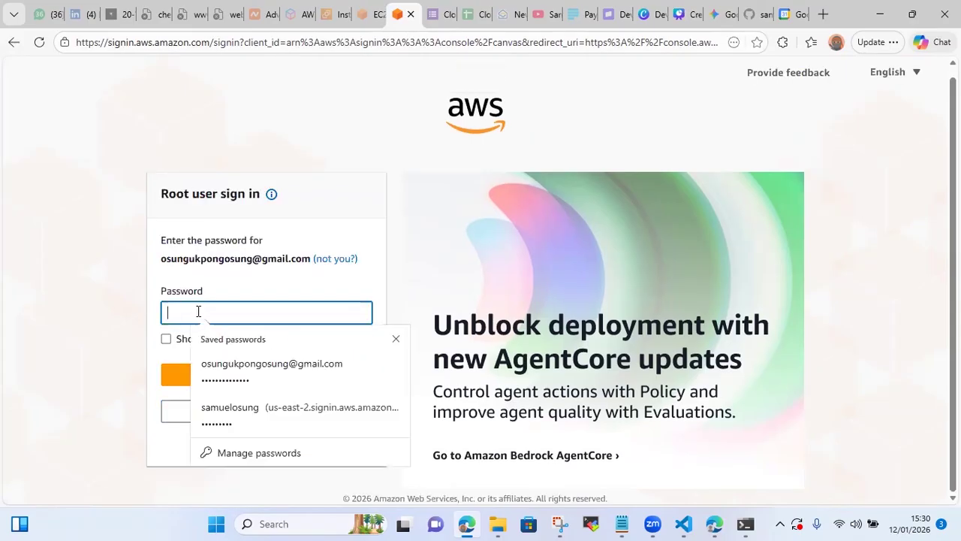
left_click(214, 372)
left_click(213, 374)
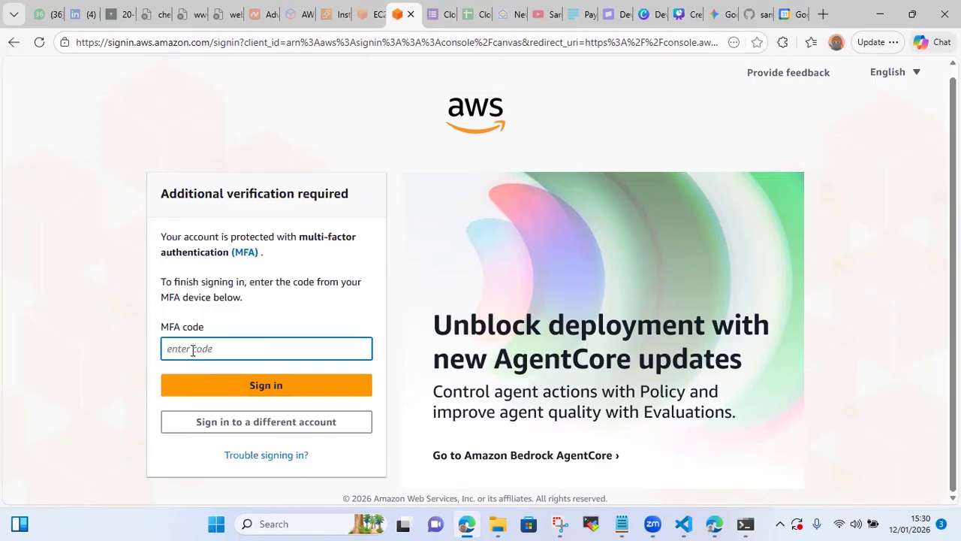
left_click(237, 386)
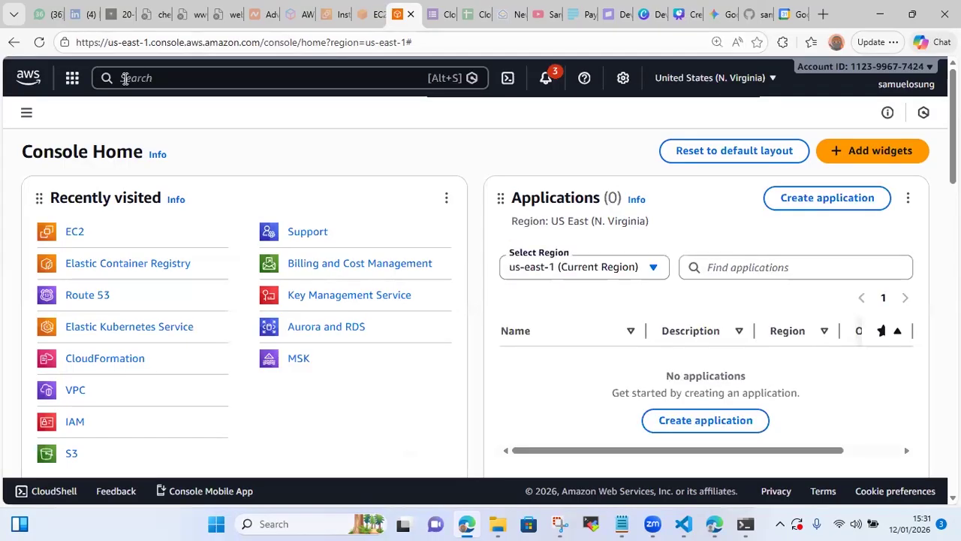
Search for 'ec2', open the EC2 service and begin launching a new instance.
left_click(129, 79)
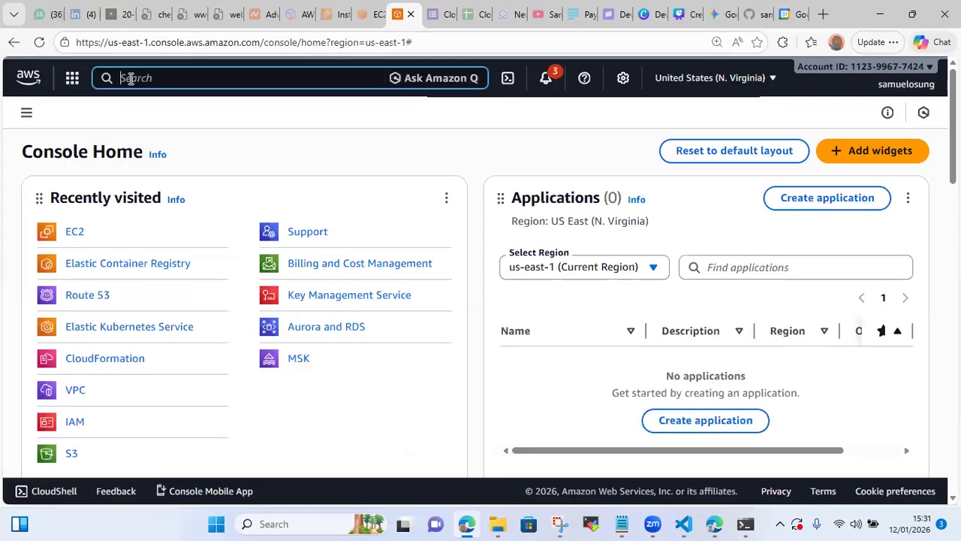
type("ec2")
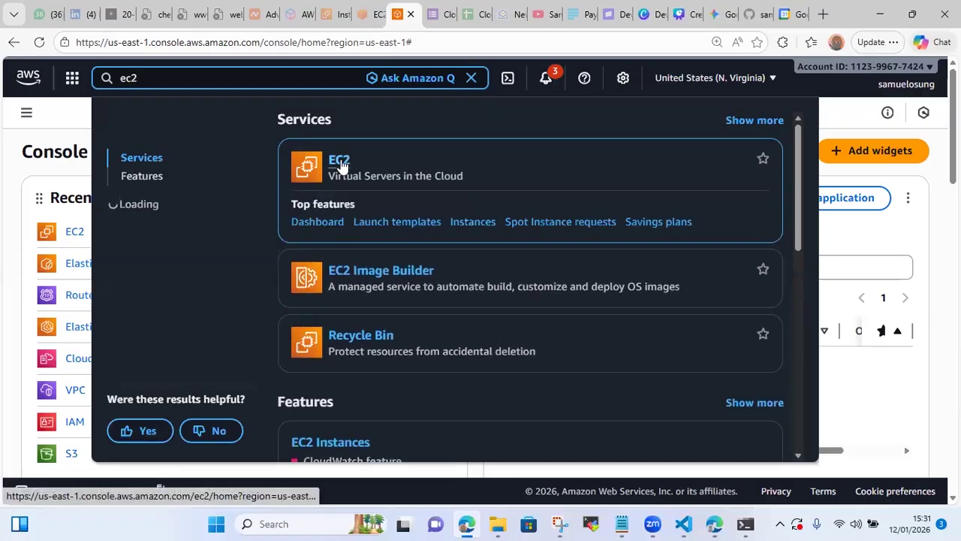
left_click(340, 162)
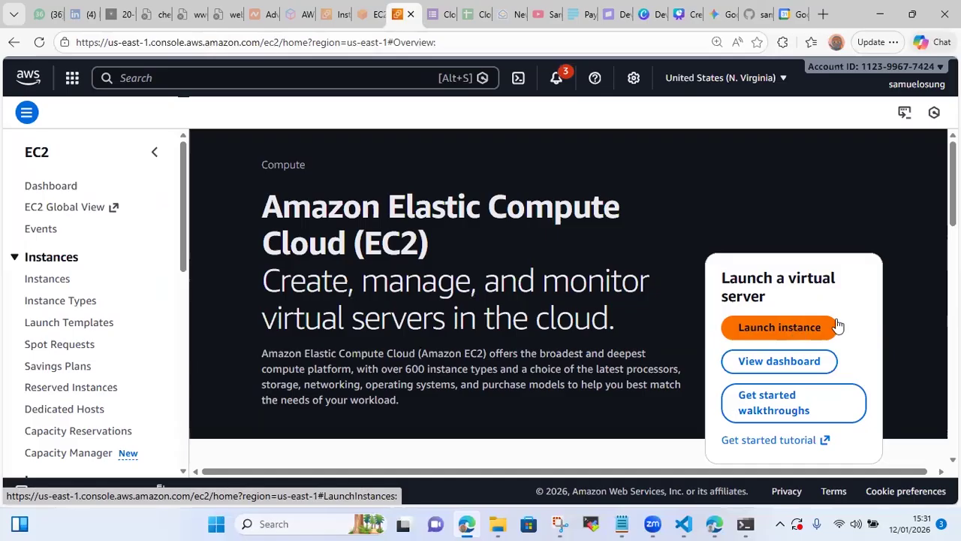
left_click(783, 328)
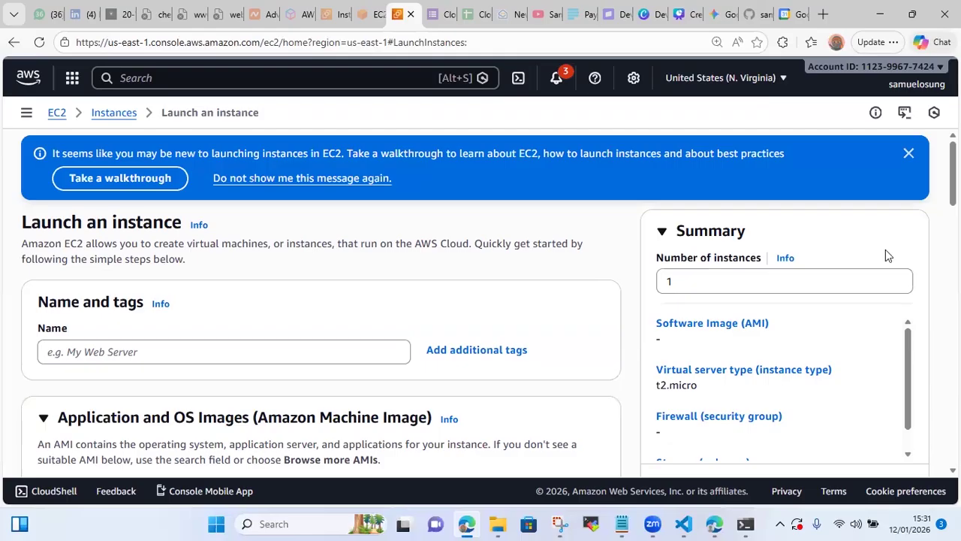
Dismiss the walkthrough banner and name the new instance 'webserver'.
left_click(908, 154)
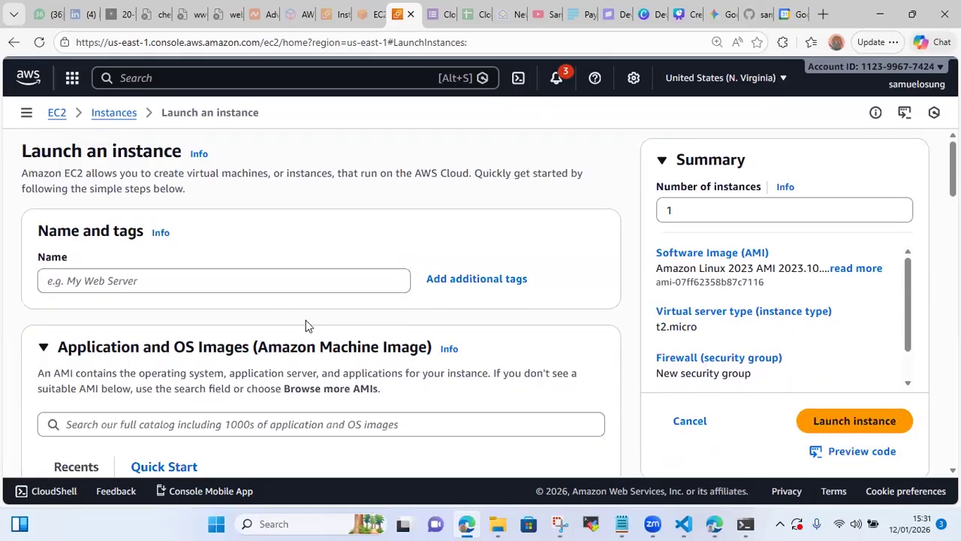
left_click(106, 282)
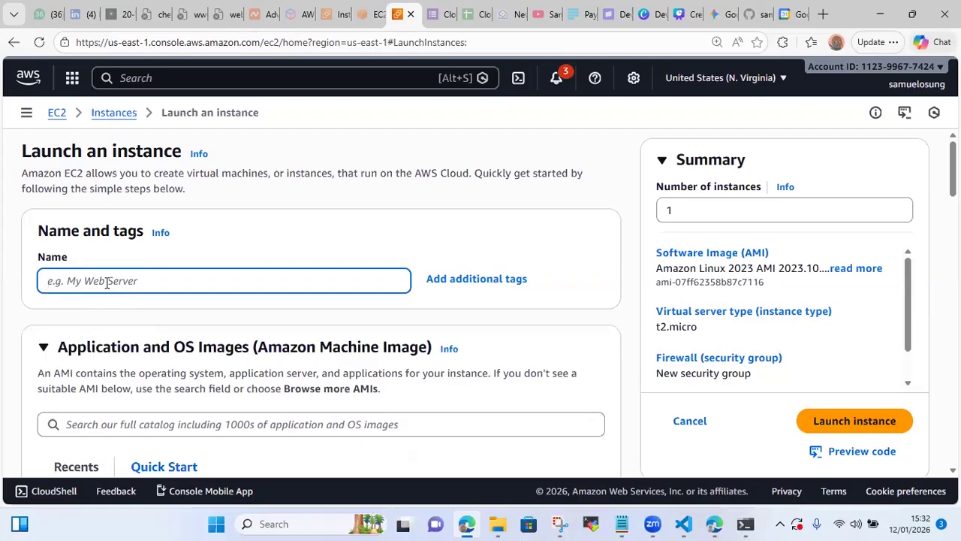
type("webs")
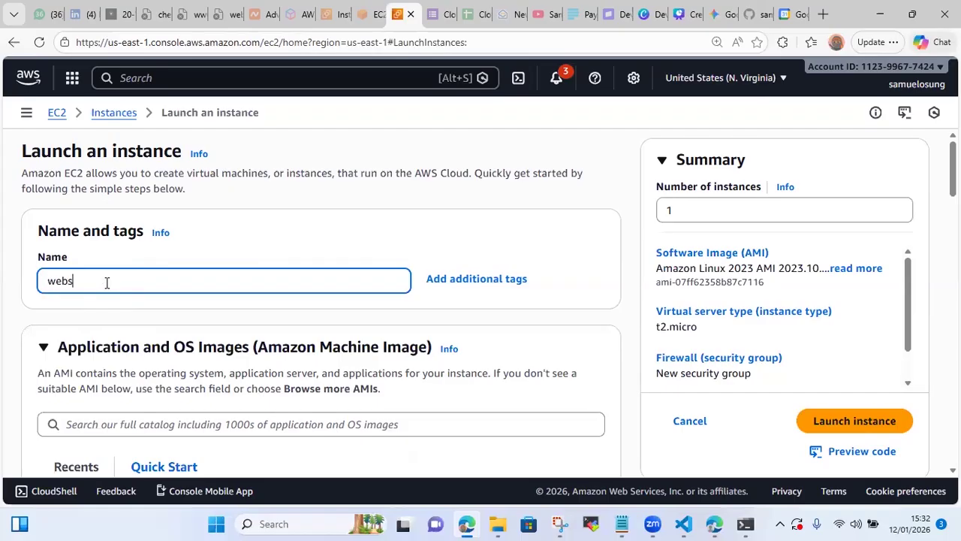
type("erver")
scroll(567, 361, "down", 2)
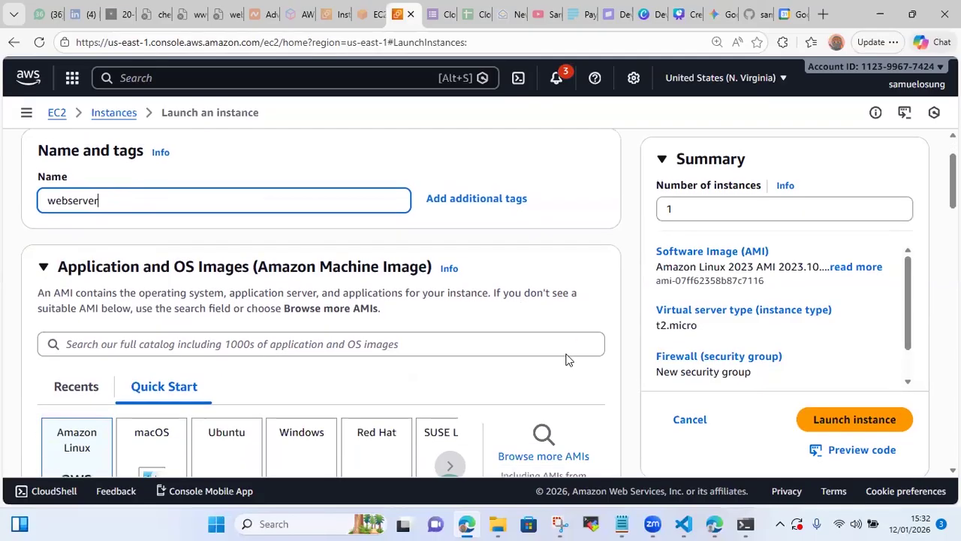
scroll(567, 361, "down", 1)
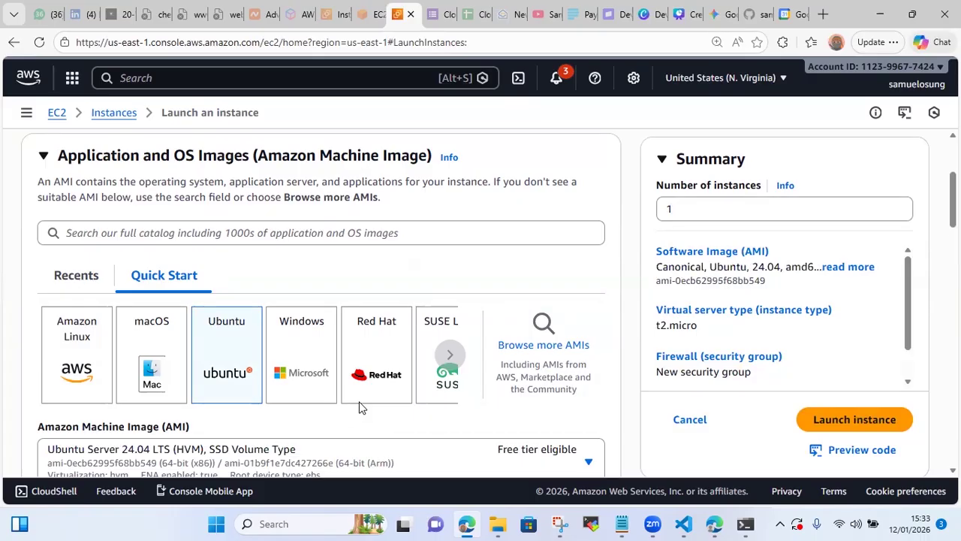
Scroll through the launch form to confirm the Ubuntu Server 24.04 LTS image and t2.micro type.
scroll(359, 406, "down", 4)
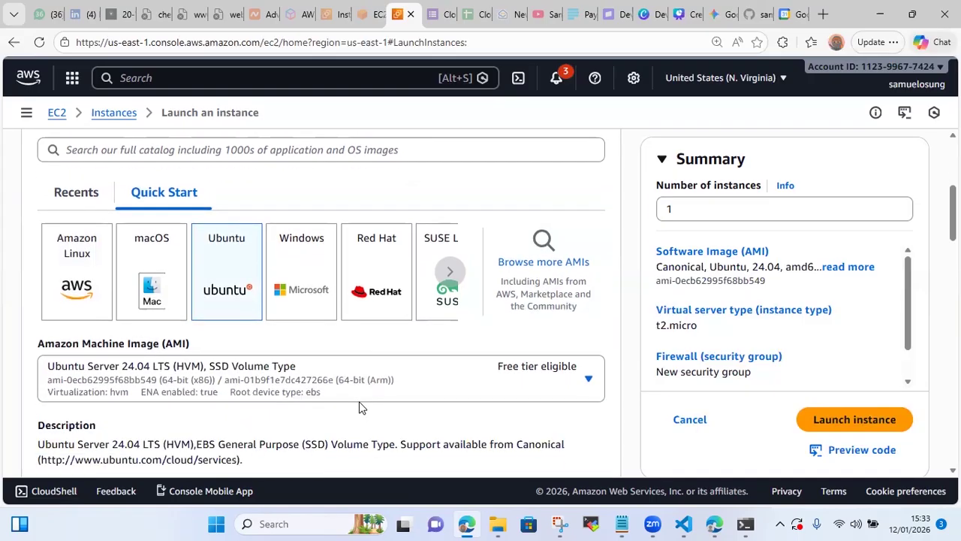
scroll(359, 406, "down", 1)
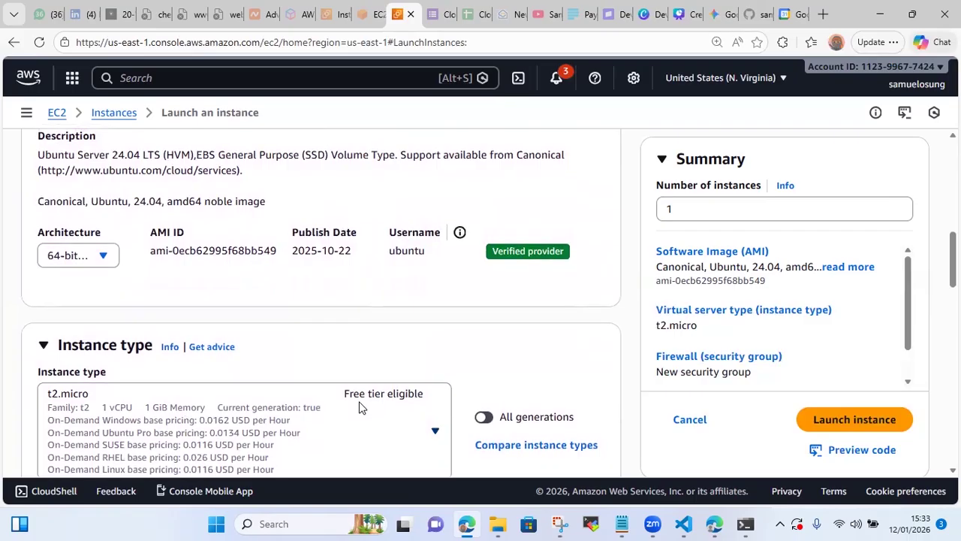
scroll(359, 406, "down", 1)
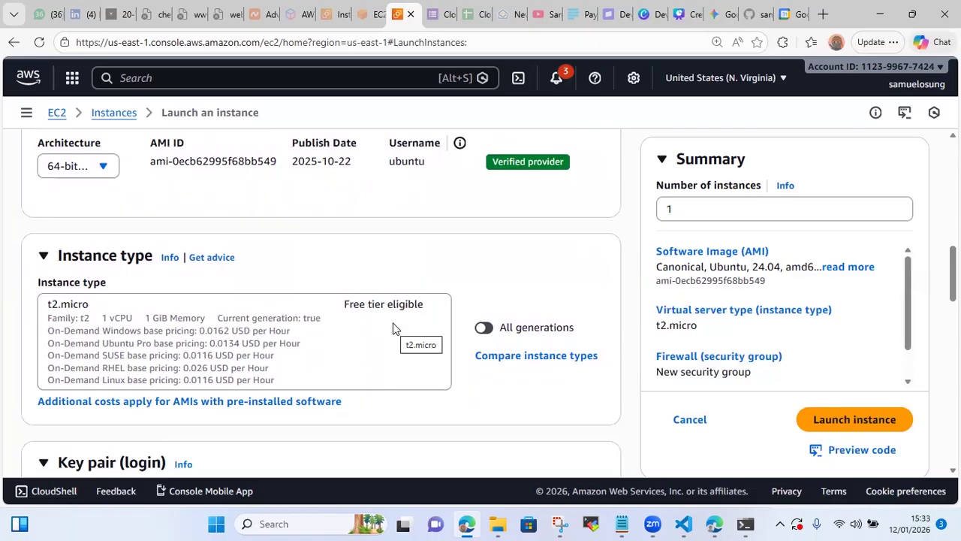
scroll(392, 328, "down", 3)
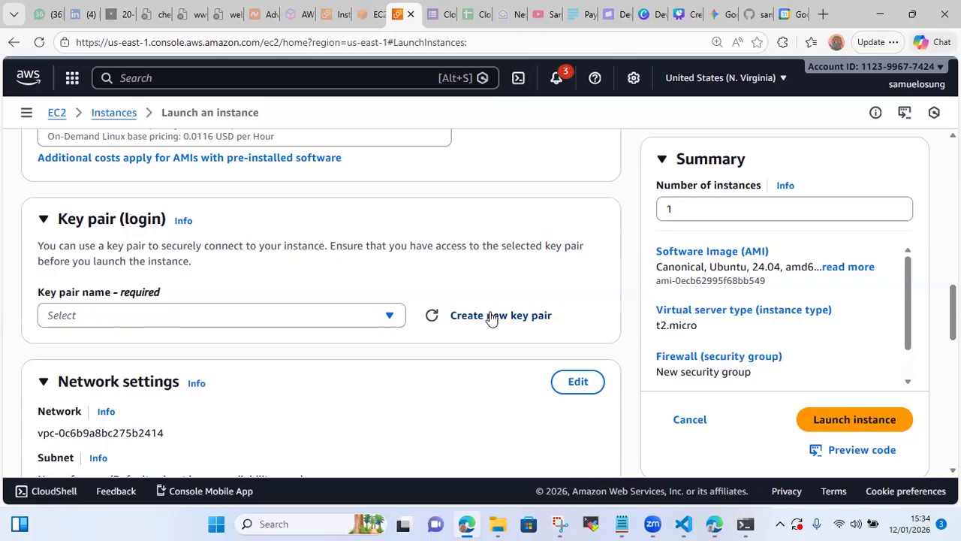
Create an RSA .pem key pair named 'webserverkeypair' for the instance.
left_click(491, 315)
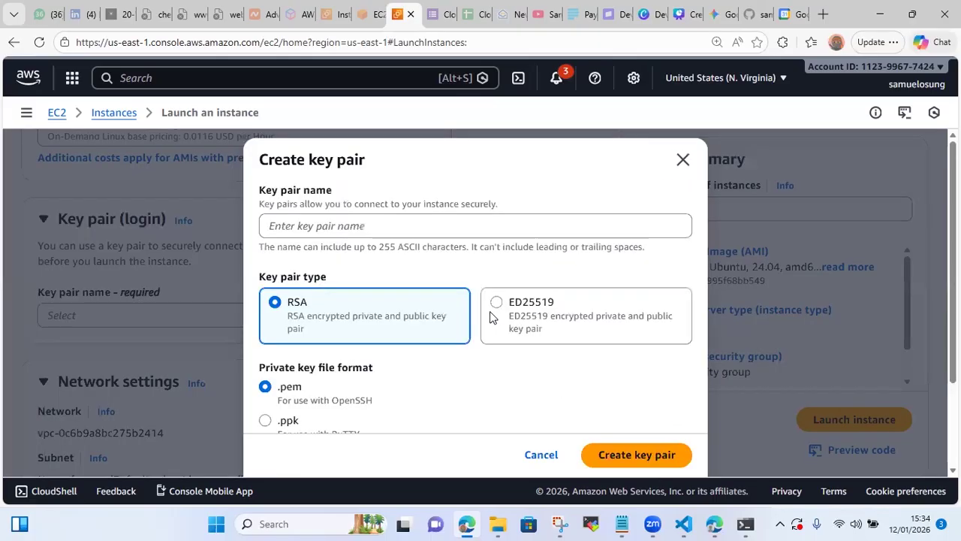
left_click(349, 225)
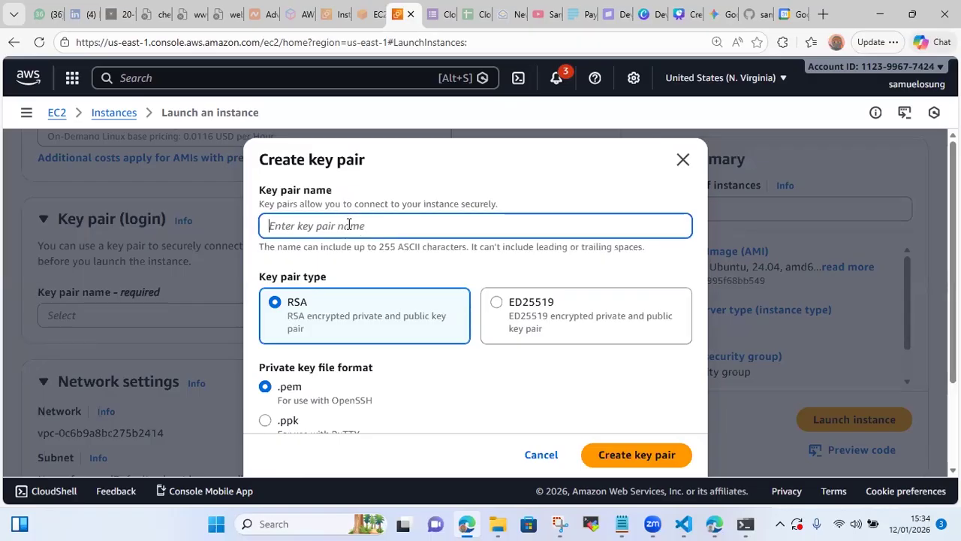
type("webser")
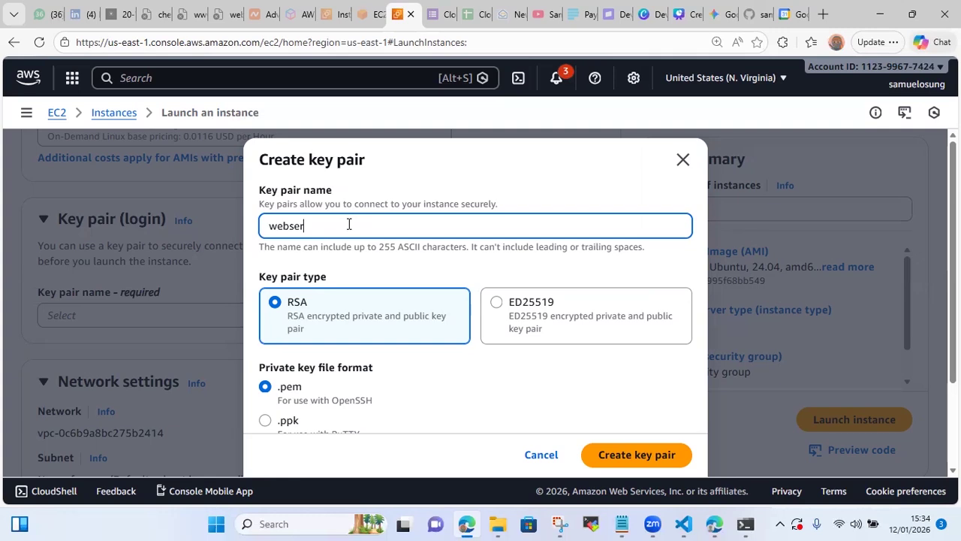
type("verkeypair")
scroll(497, 373, "down", 1)
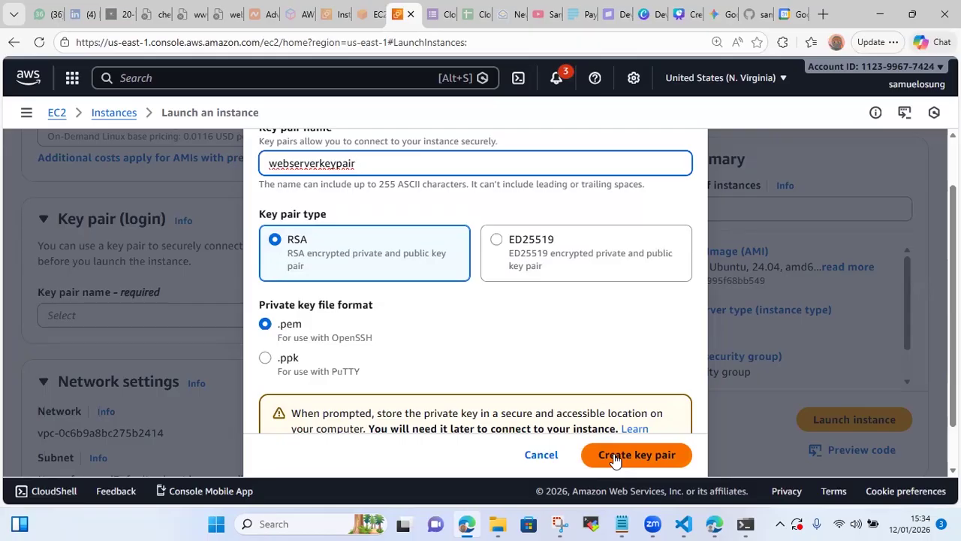
left_click(614, 459)
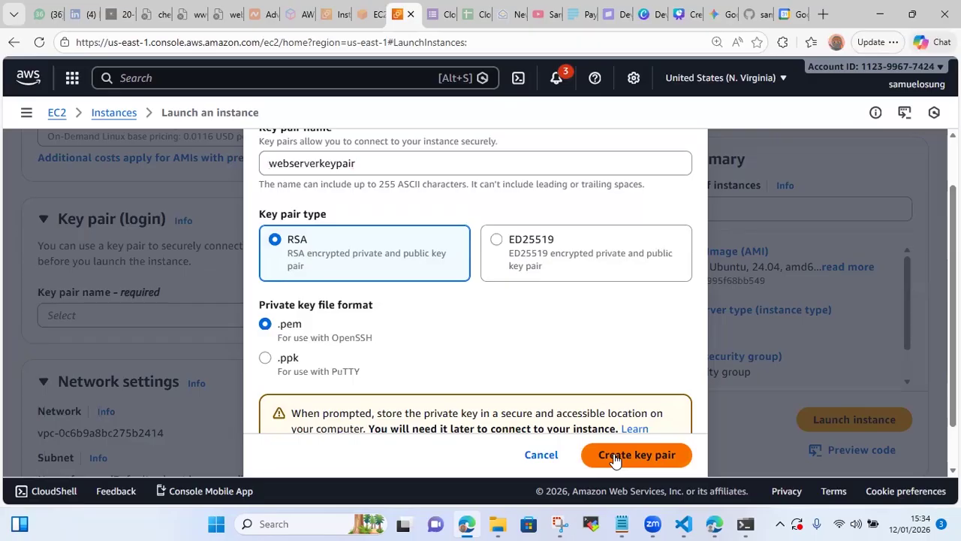
left_click(614, 459)
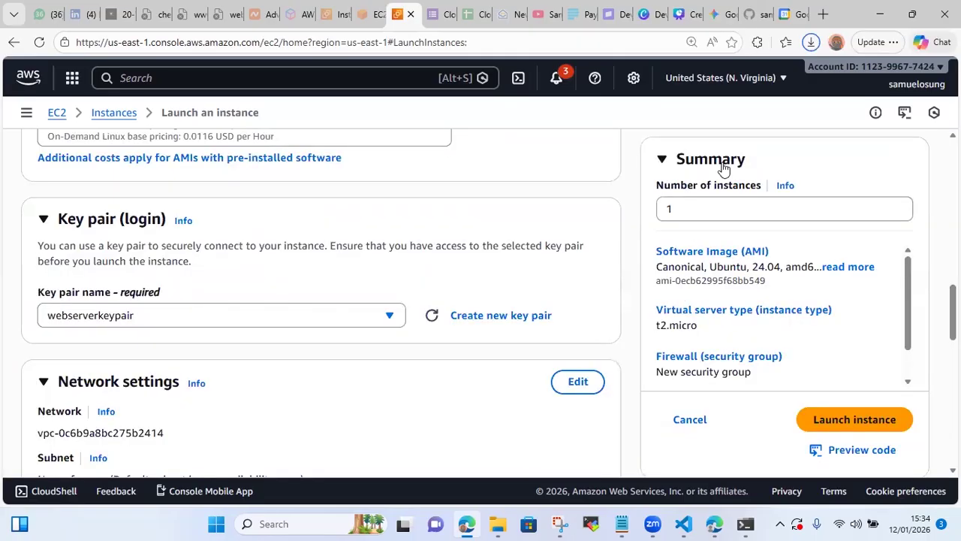
left_click(810, 42)
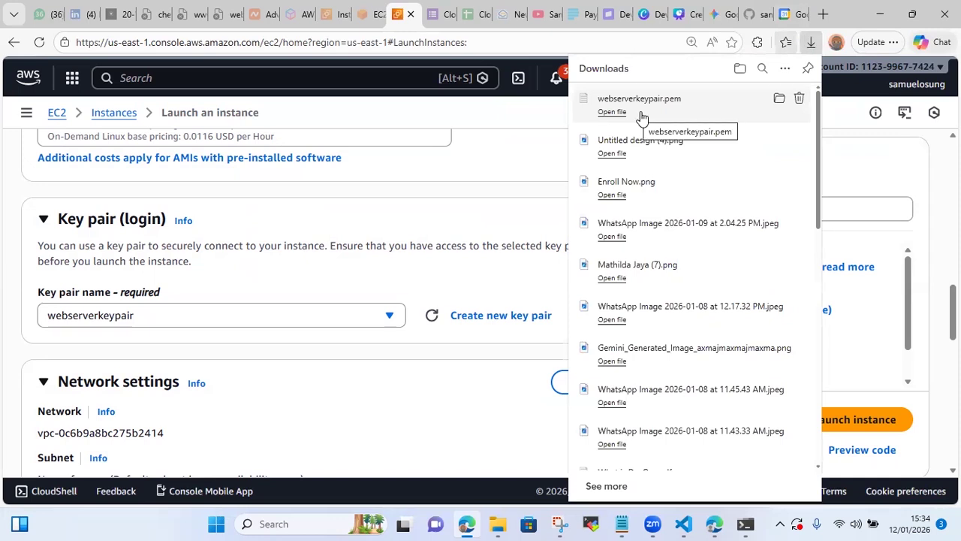
scroll(398, 385, "down", 2)
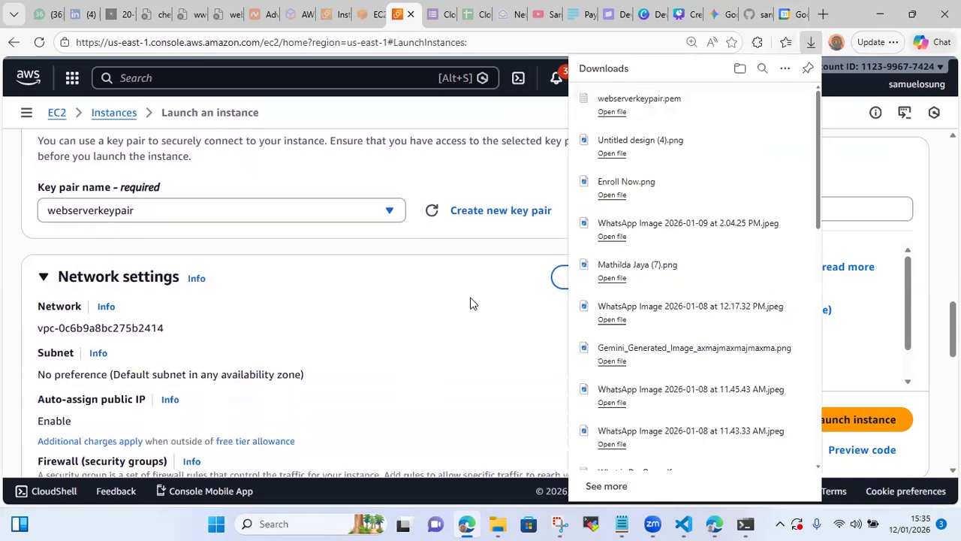
left_click(483, 277)
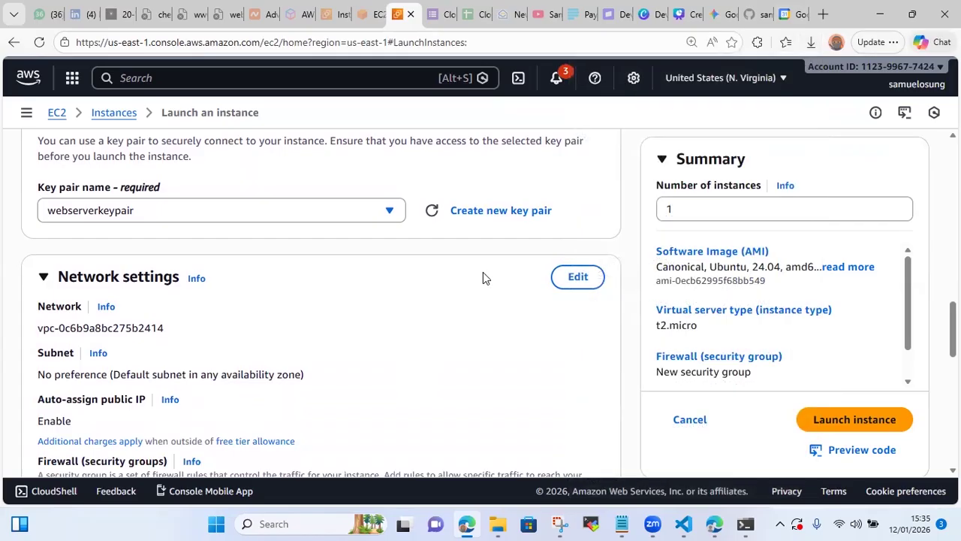
scroll(441, 325, "down", 2)
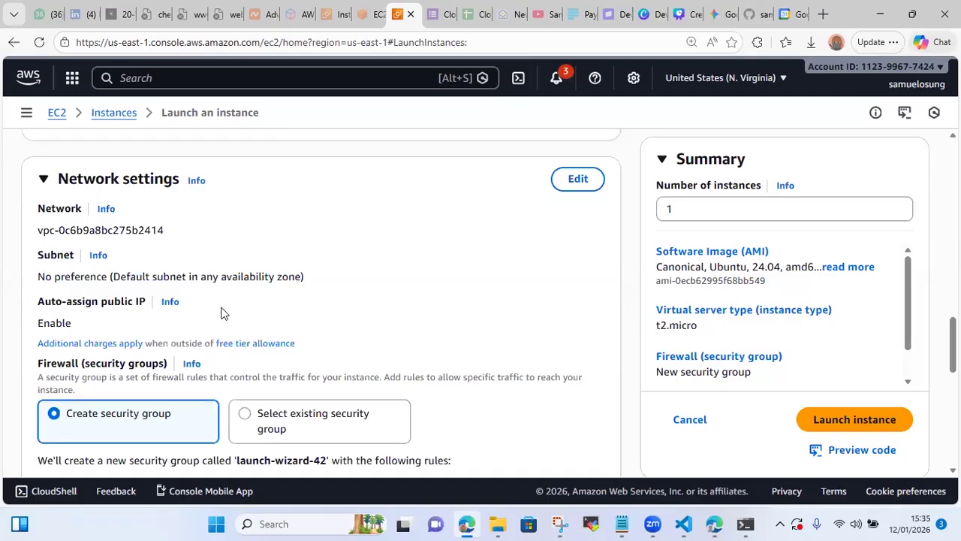
scroll(221, 312, "down", 1)
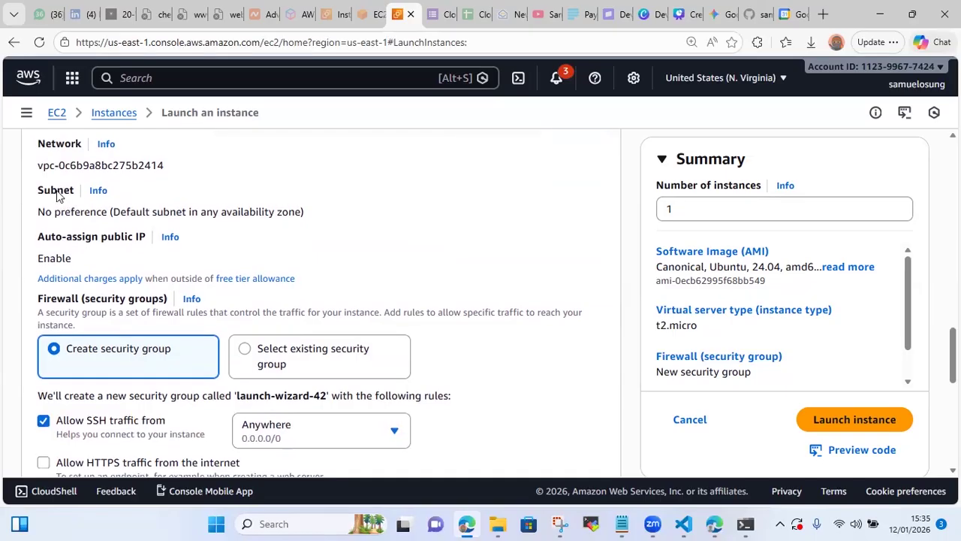
scroll(241, 231, "up", 1)
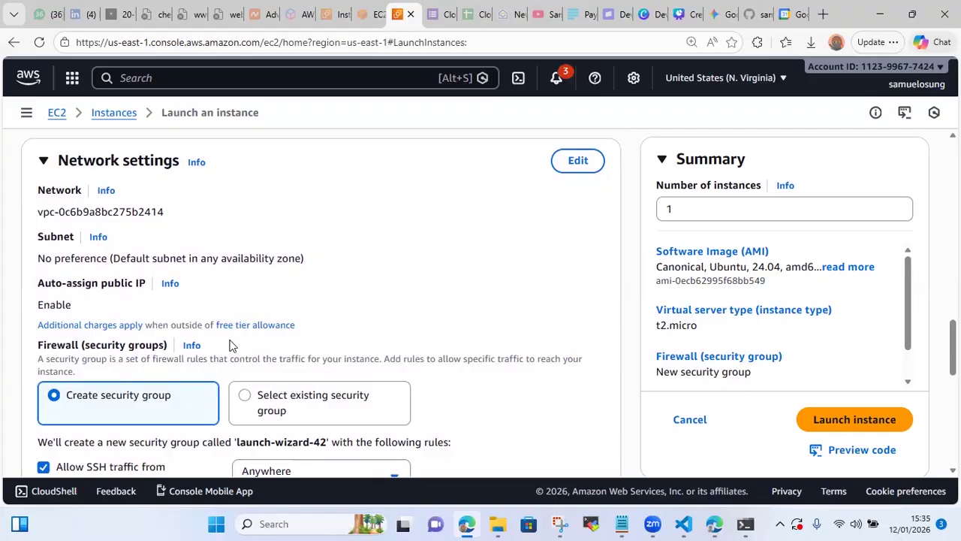
scroll(230, 344, "down", 1)
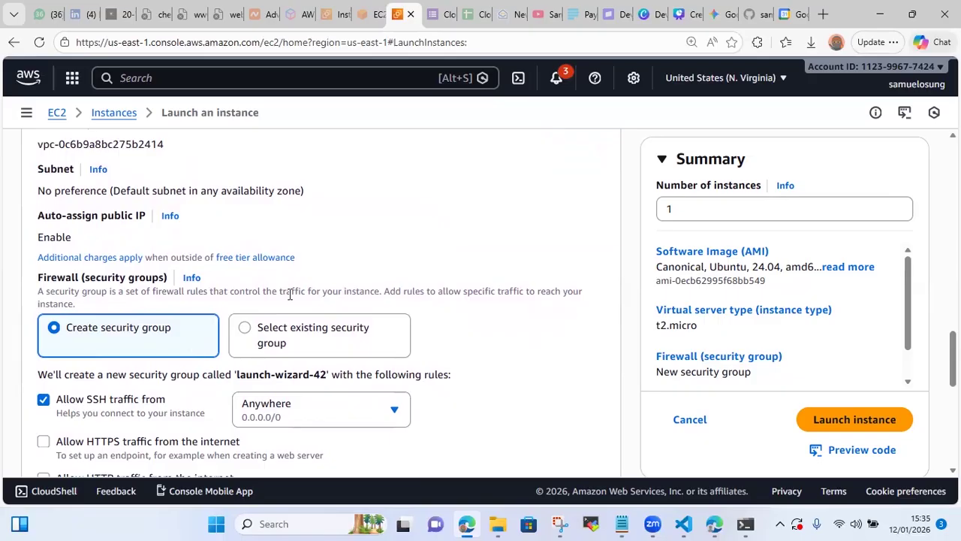
scroll(290, 293, "down", 1)
scroll(290, 294, "up", 1)
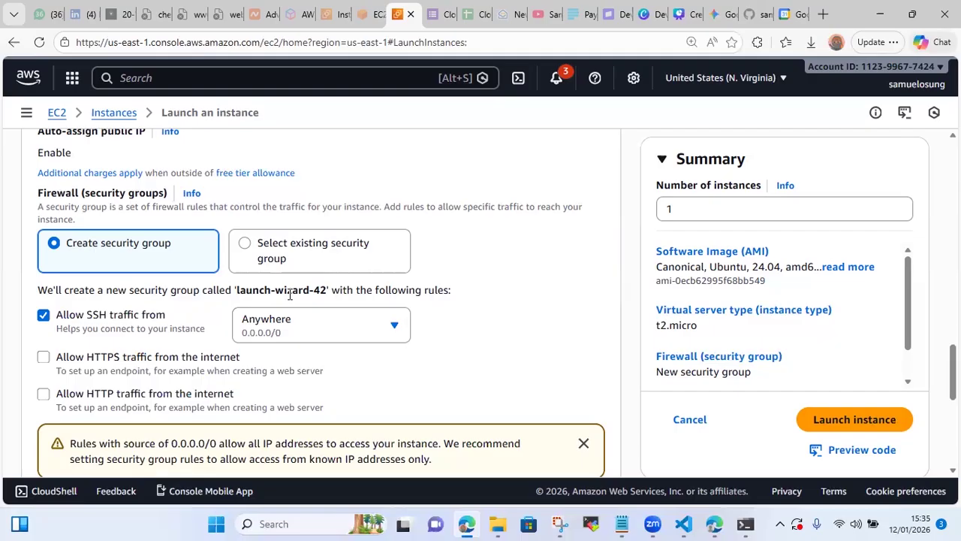
scroll(426, 261, "up", 4)
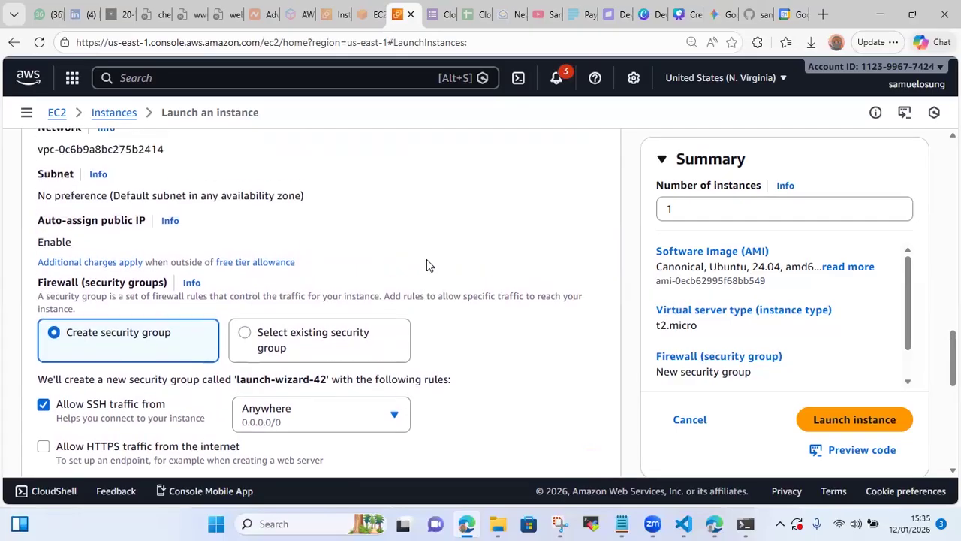
scroll(426, 260, "down", 1)
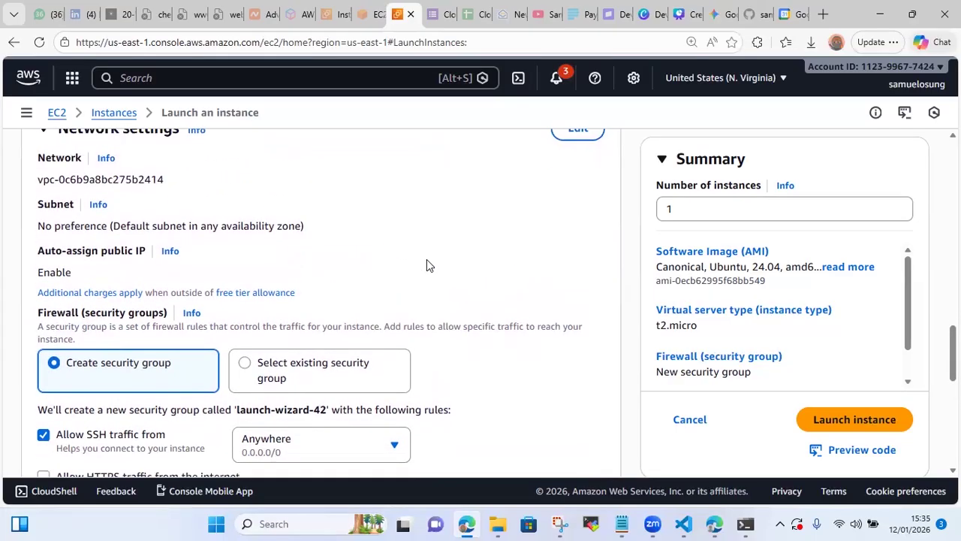
scroll(427, 259, "up", 1)
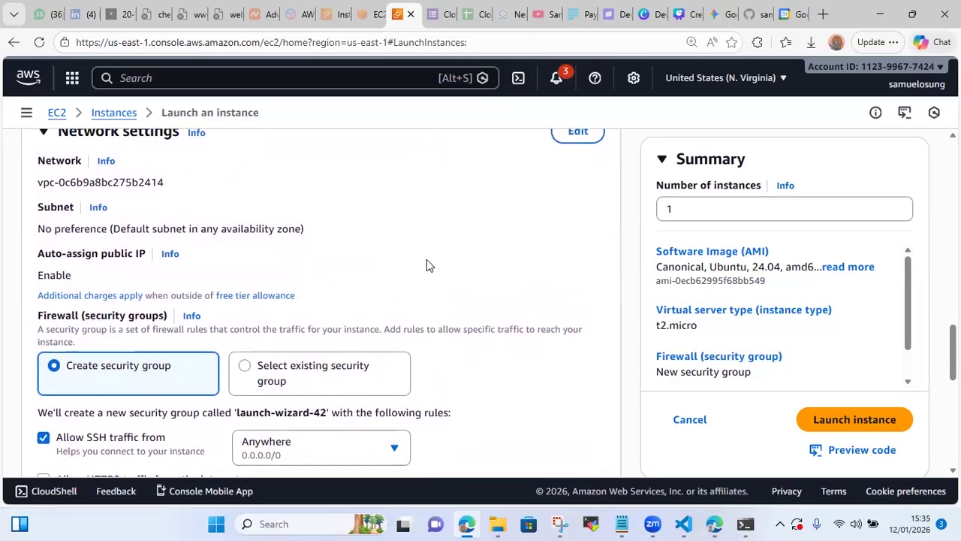
scroll(426, 265, "up", 1)
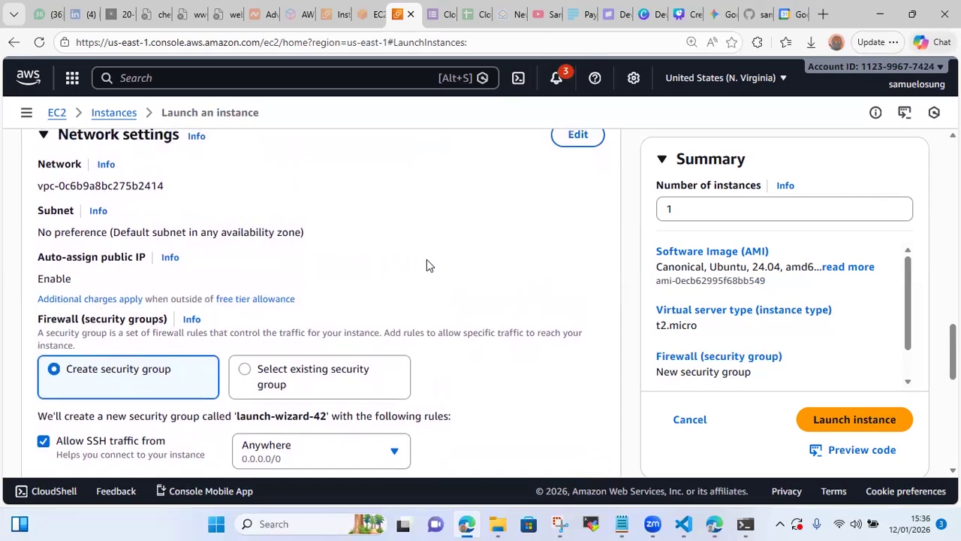
scroll(427, 260, "down", 5)
scroll(426, 260, "up", 4)
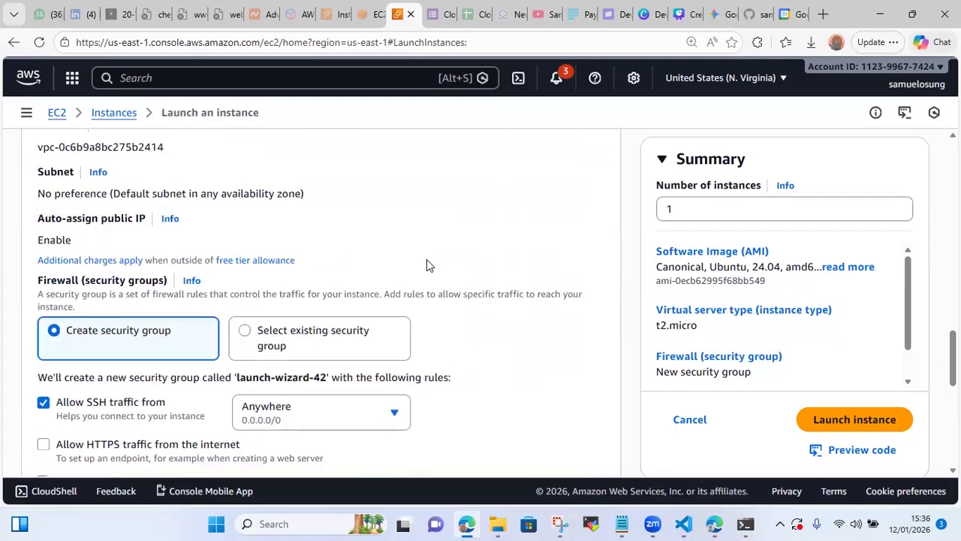
scroll(426, 265, "up", 2)
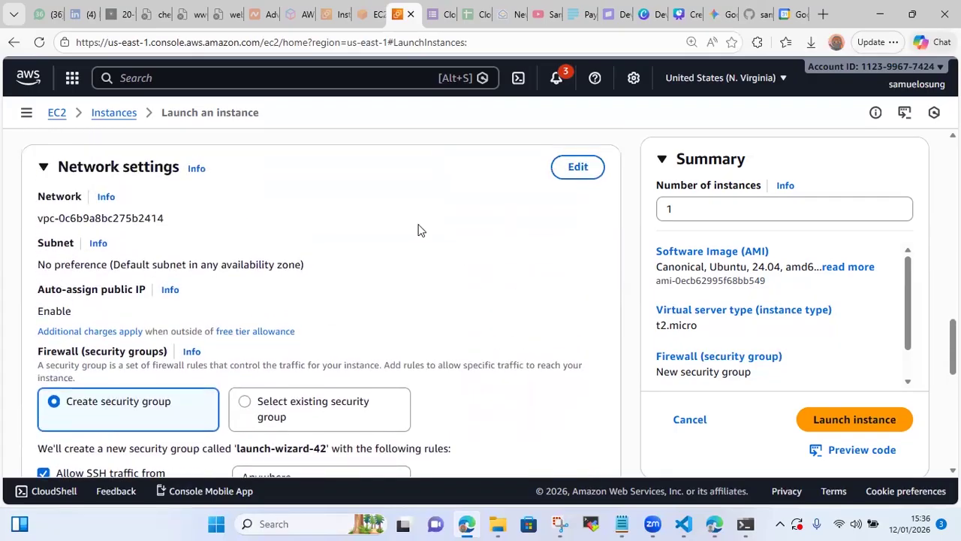
scroll(421, 230, "down", 1)
scroll(421, 230, "up", 4)
scroll(419, 229, "down", 6)
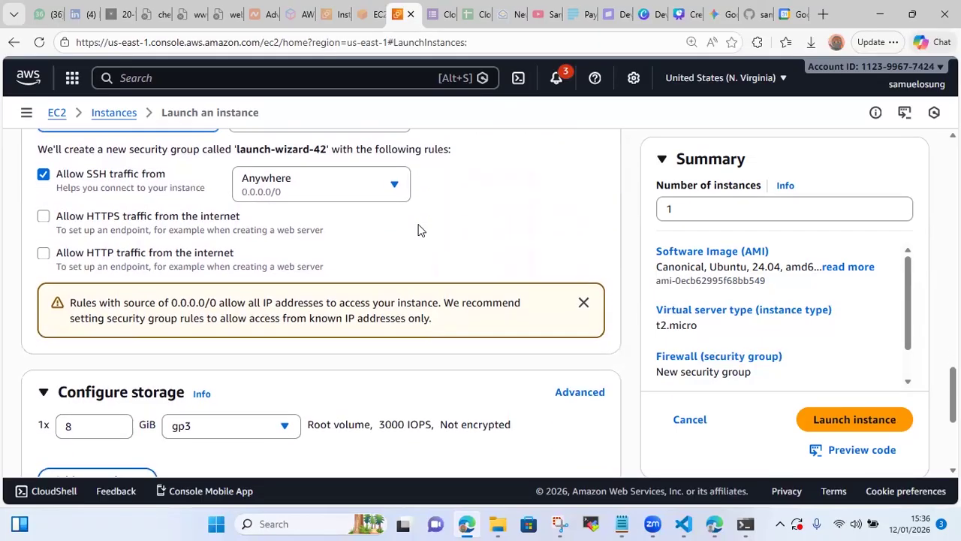
scroll(418, 229, "down", 1)
scroll(419, 227, "down", 1)
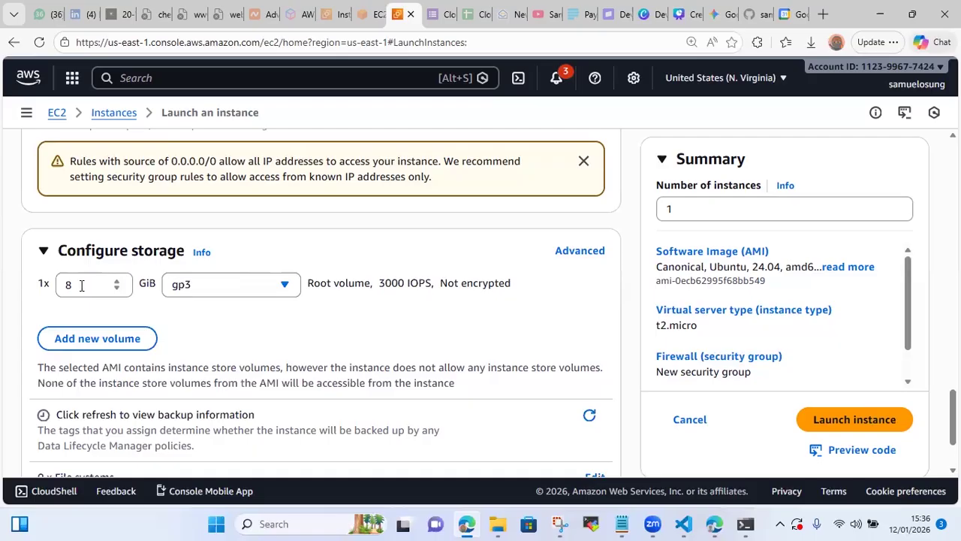
double_click(68, 284)
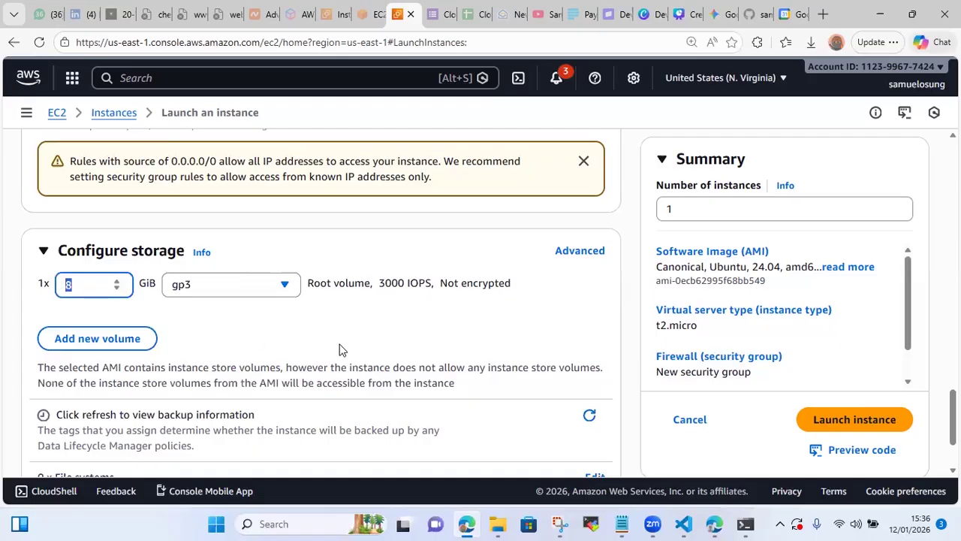
left_click(338, 349)
scroll(339, 349, "down", 2)
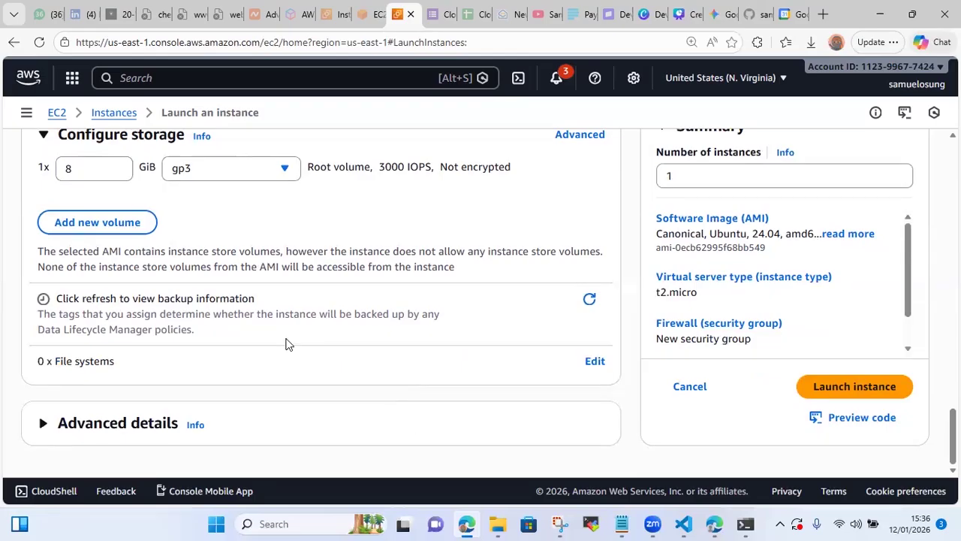
scroll(415, 370, "up", 1)
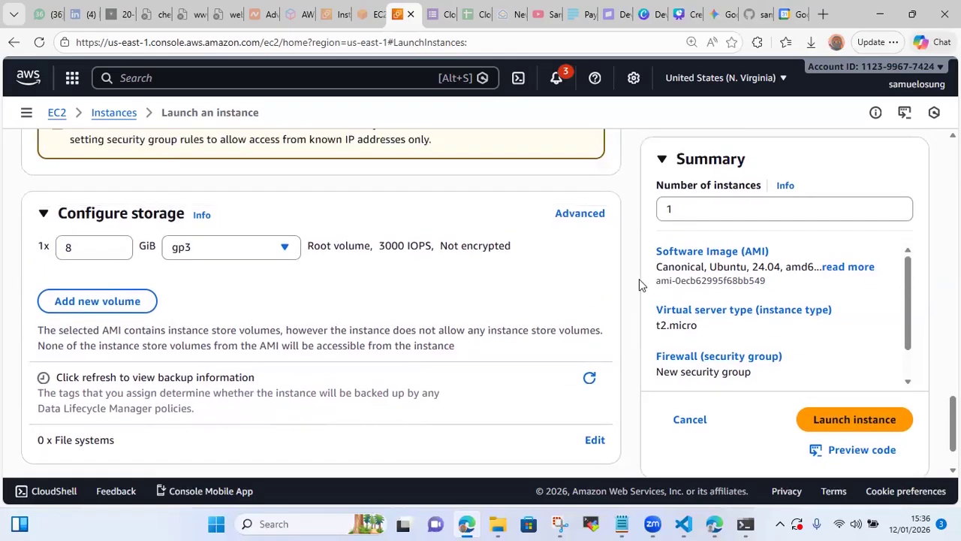
left_click(681, 212)
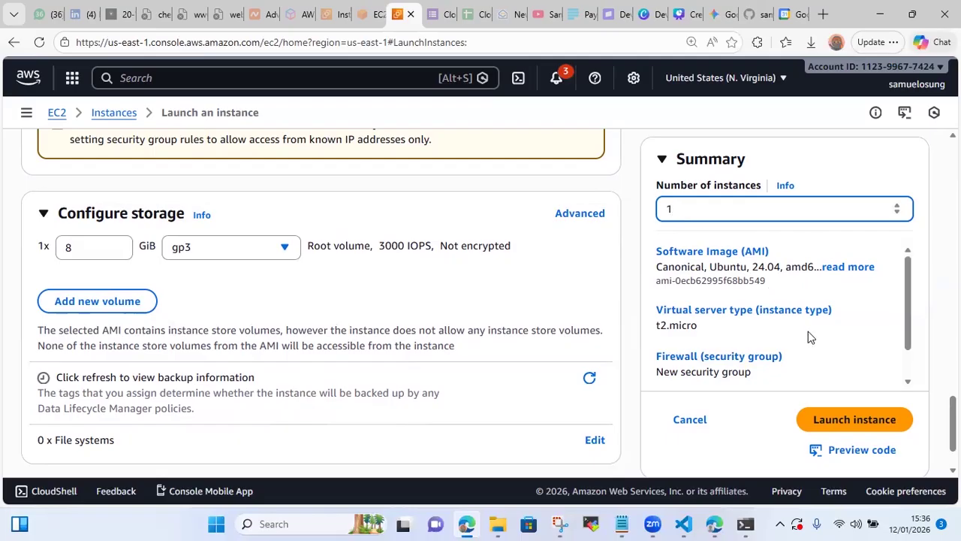
Launch one Ubuntu t2.micro instance from the Summary panel.
left_click(857, 426)
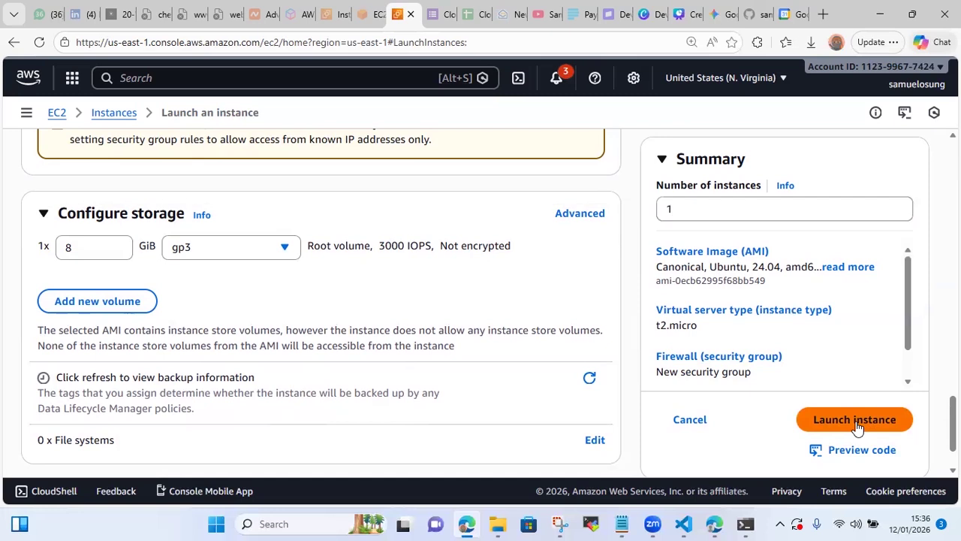
left_click(857, 422)
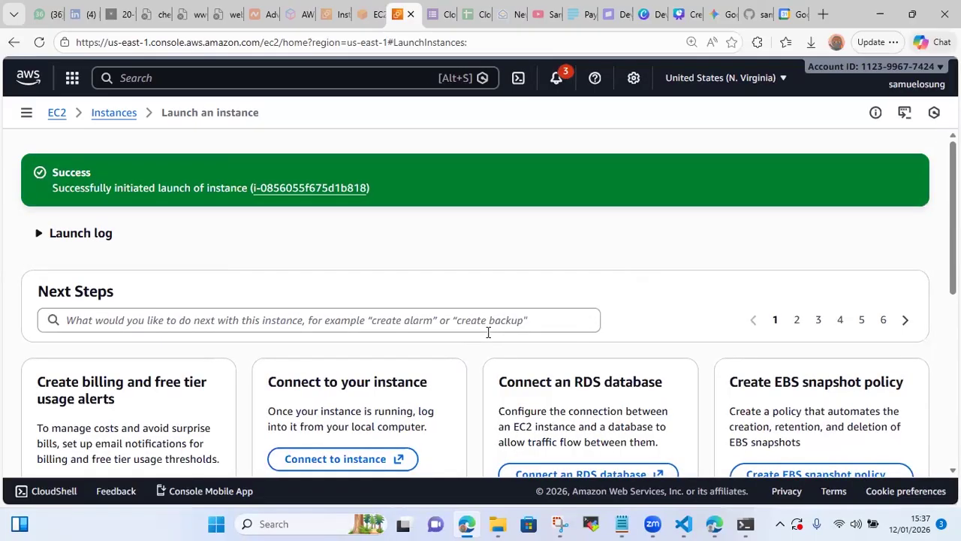
Go to the Instances list and select the webserver row to view its details.
left_click(115, 118)
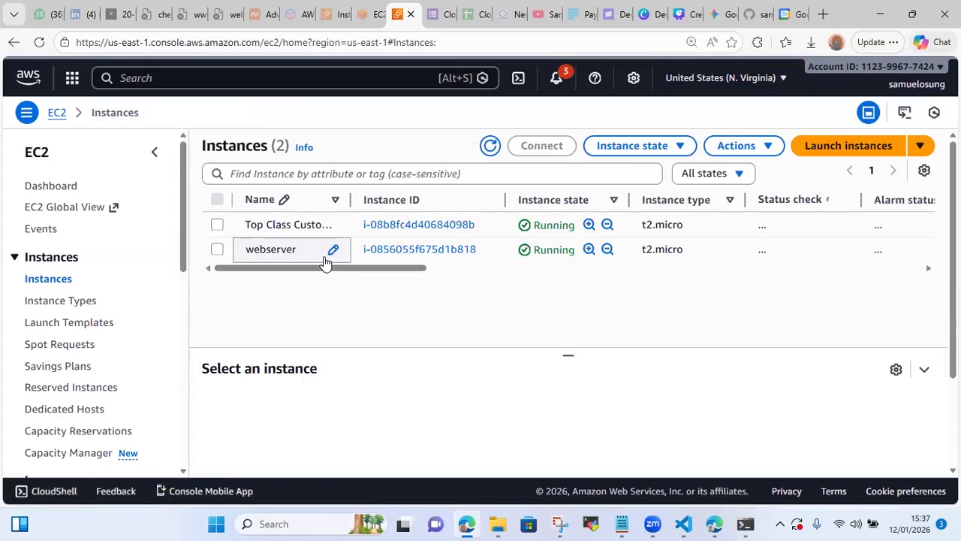
left_click(217, 250)
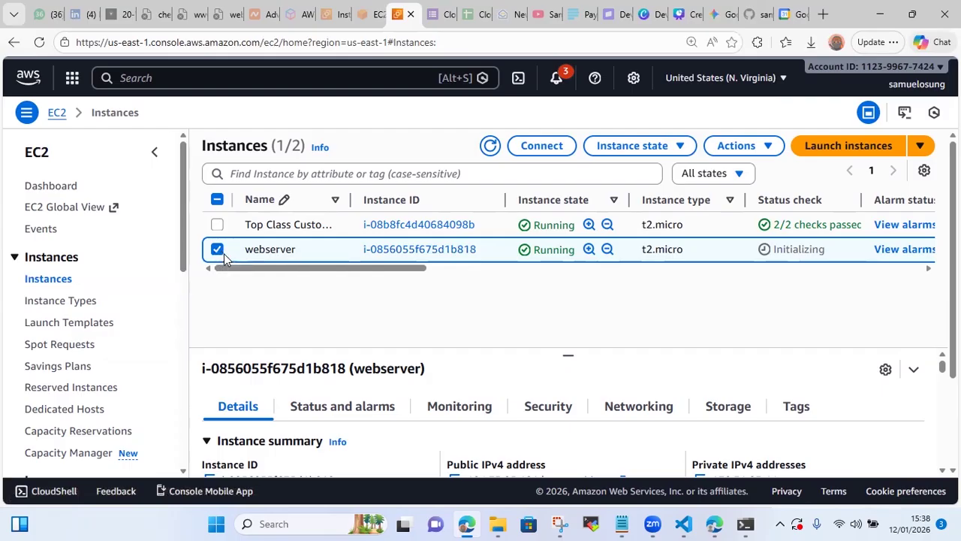
Terminate the webserver instance, then switch to the Canva presentation tab.
left_click(643, 153)
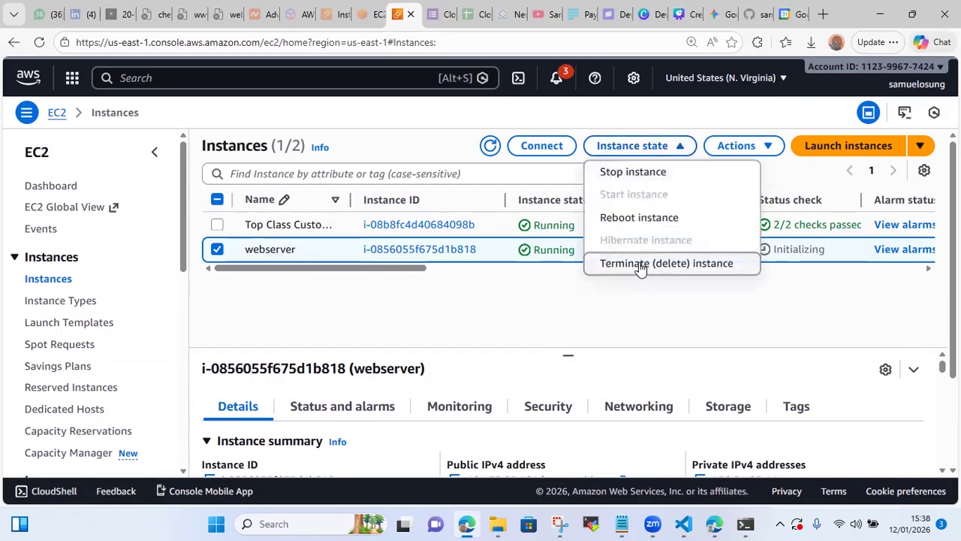
left_click(640, 266)
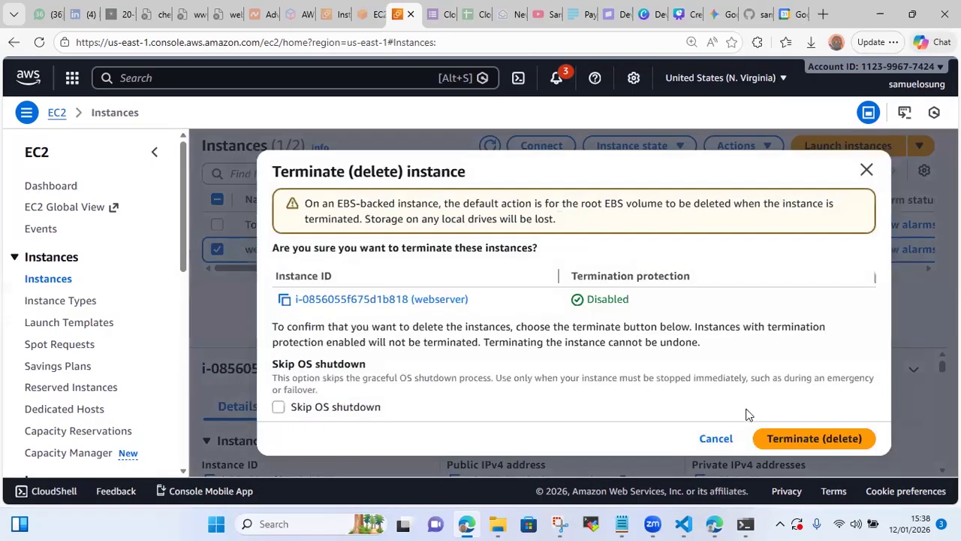
left_click(785, 440)
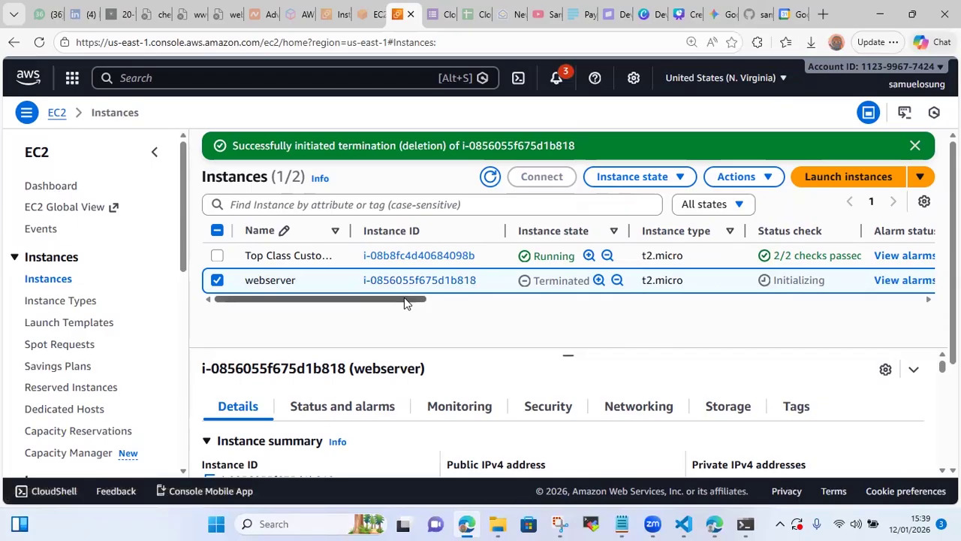
left_click(687, 14)
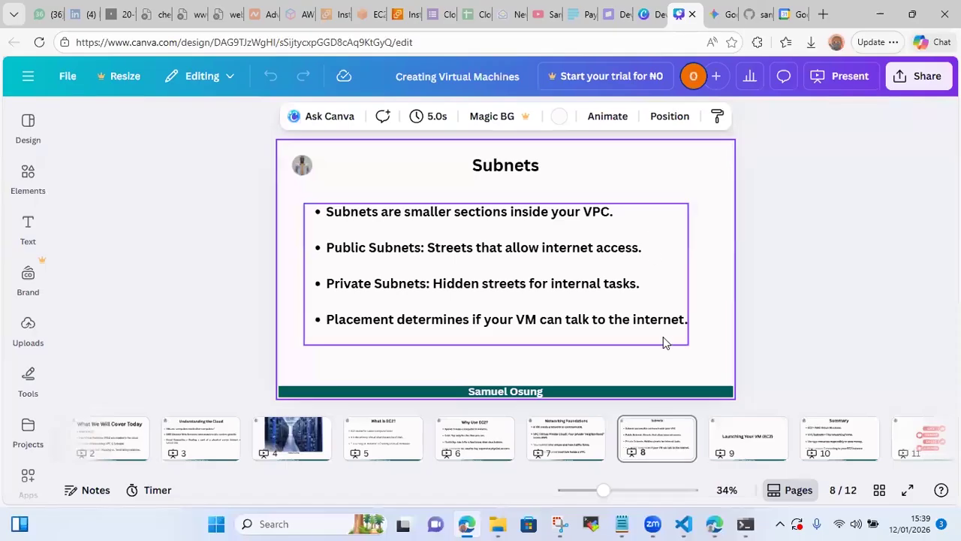
Present the page 10 Summary slide in full screen.
left_click(811, 443)
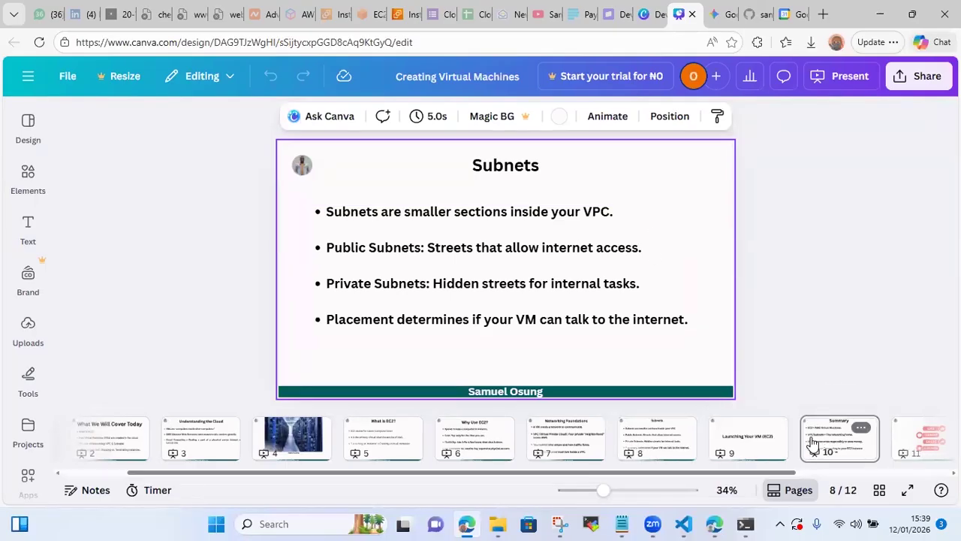
left_click(832, 78)
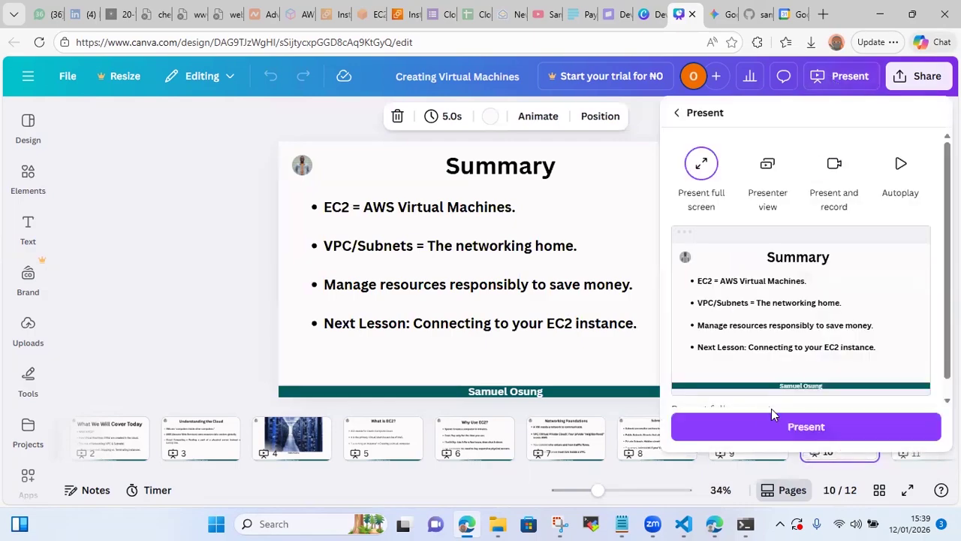
left_click(758, 428)
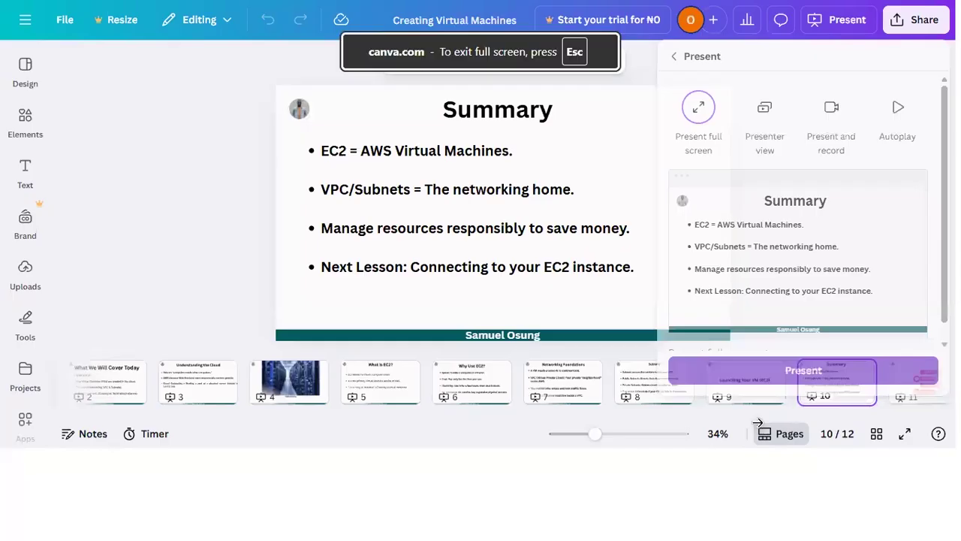